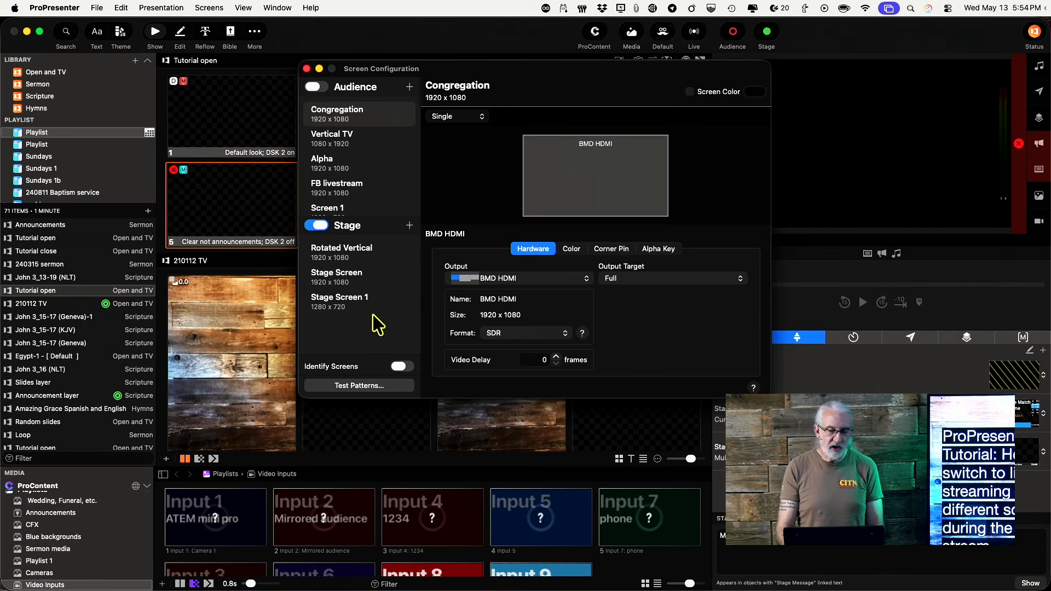
- Add a stage screen that outputs to a new 1920 x 1080 placeholder
{"action": "left_click", "coordinate": [410, 226]}
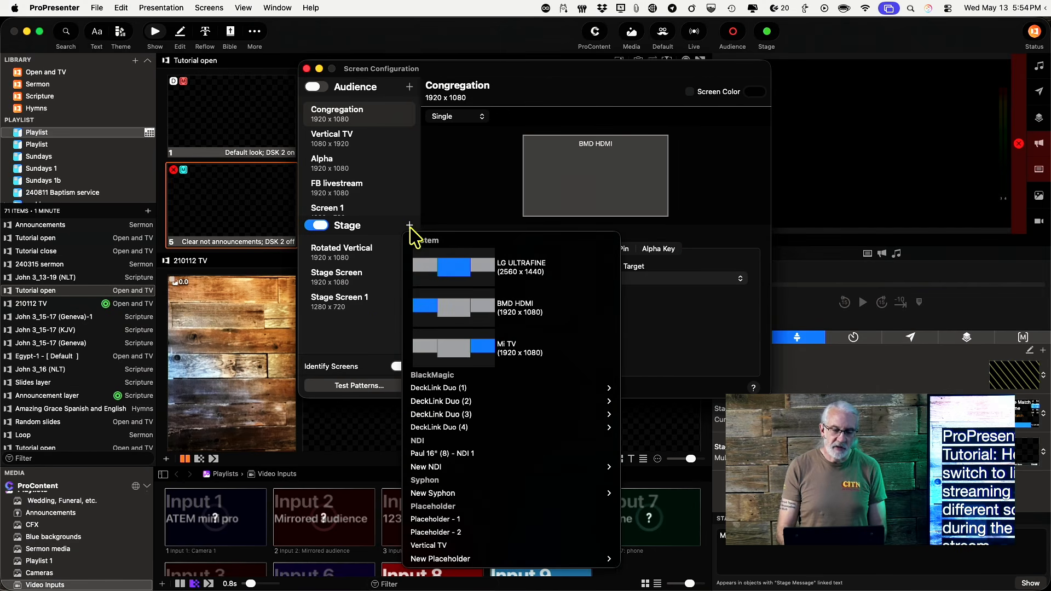
{"action": "mouse_move", "coordinate": [444, 555]}
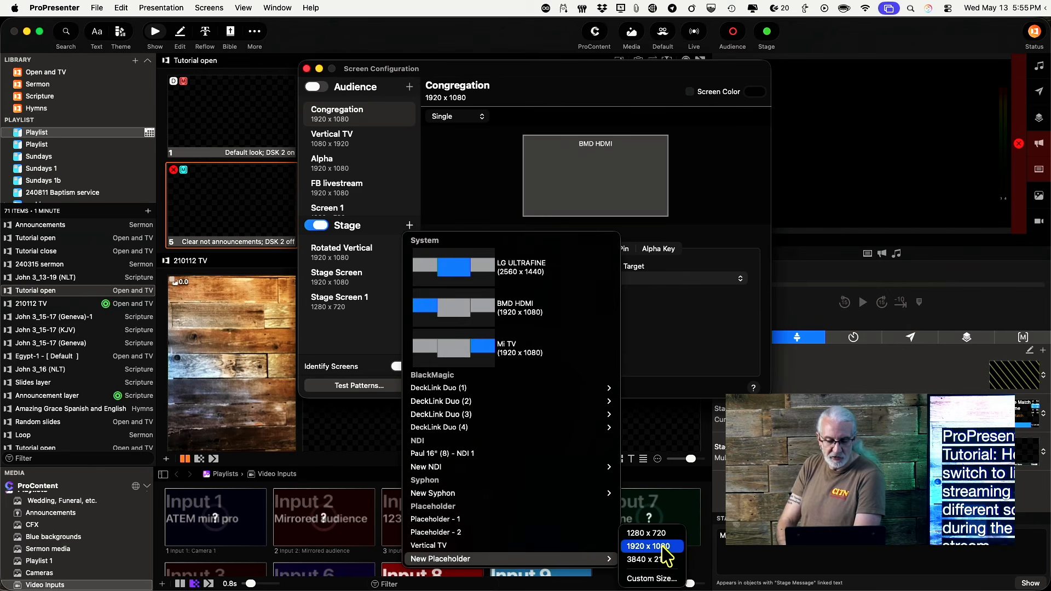
{"action": "left_click", "coordinate": [663, 548]}
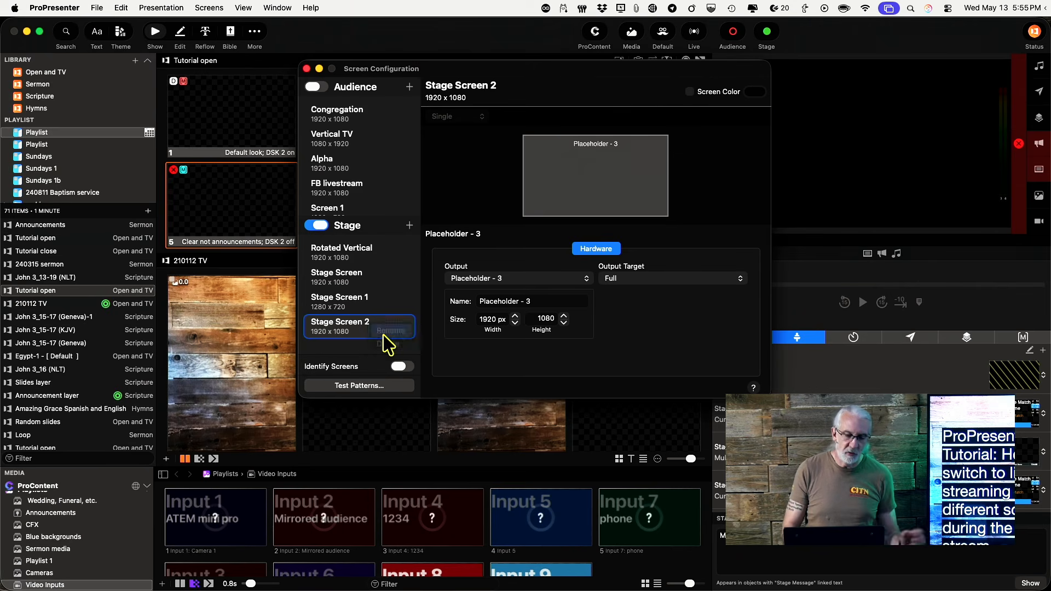
- Rename the new stage screen Live stream bail and close the screen configuration
{"action": "double_click", "coordinate": [386, 343]}
{"action": "type", "text": "Live stream"}
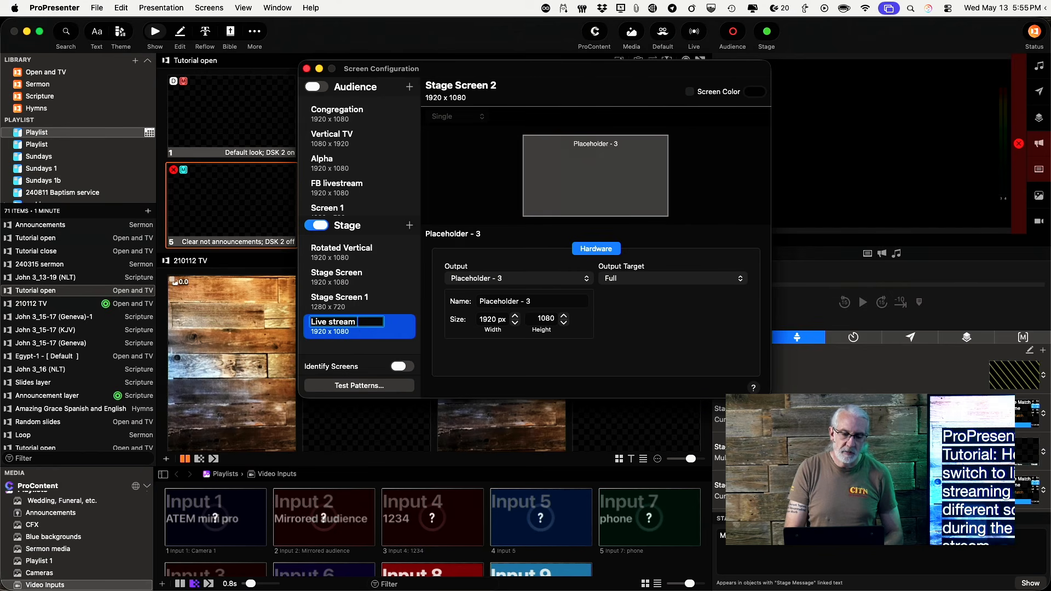
{"action": "type", "text": "bail"}
{"action": "left_click", "coordinate": [385, 360]}
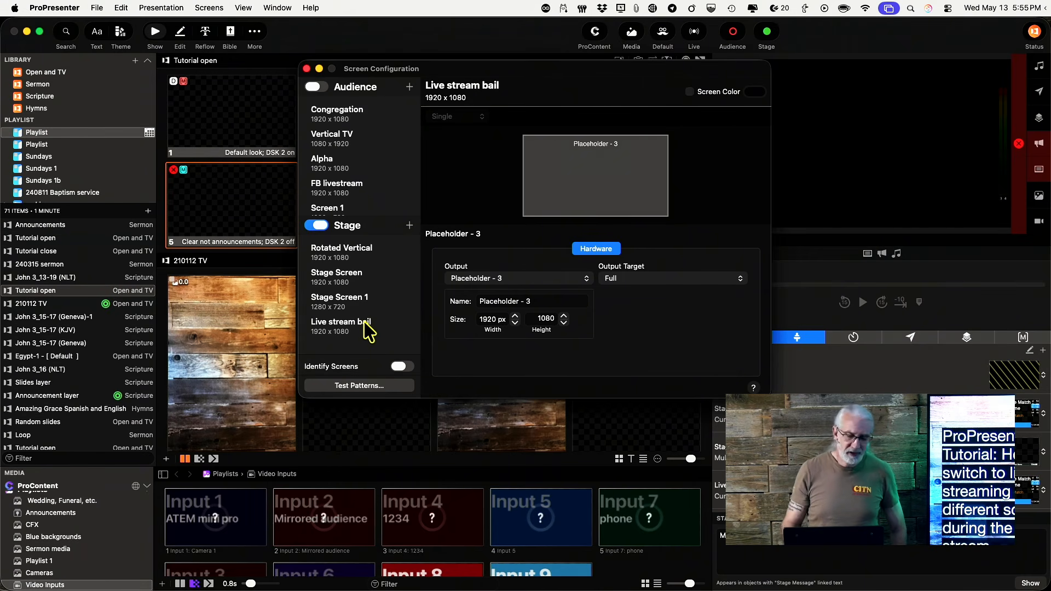
{"action": "left_click", "coordinate": [366, 328]}
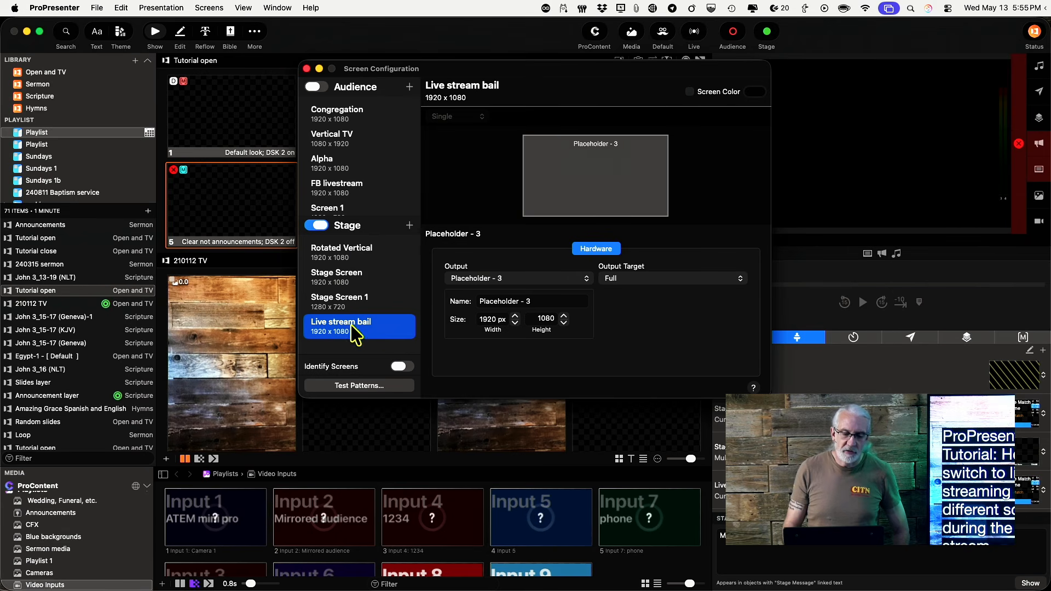
{"action": "left_click", "coordinate": [307, 69]}
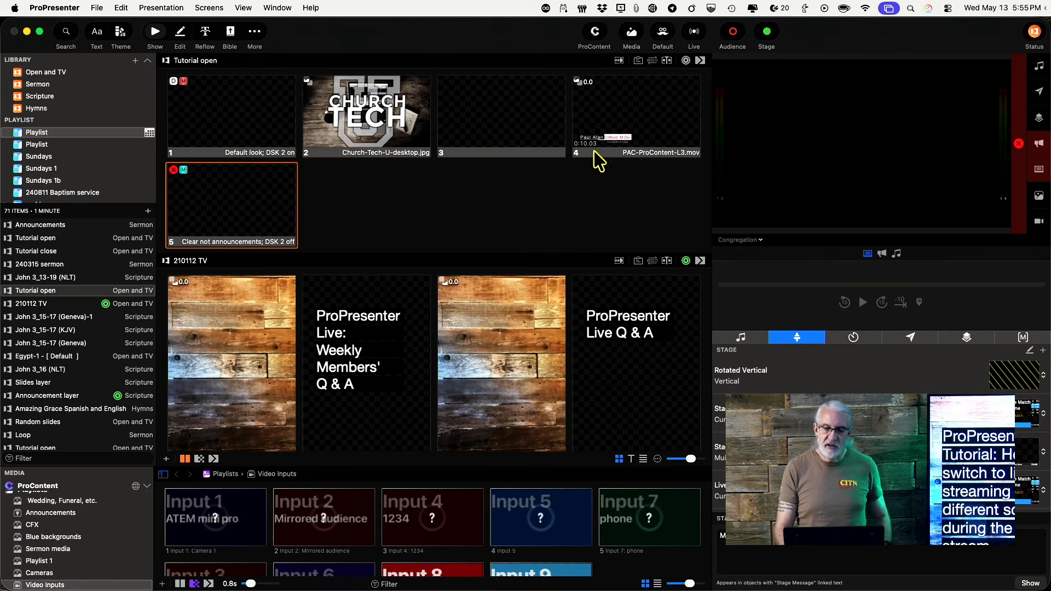
- Show the Live stream bail screen in the preview and assign it the Audience mirror stage layout
{"action": "left_click", "coordinate": [758, 241]}
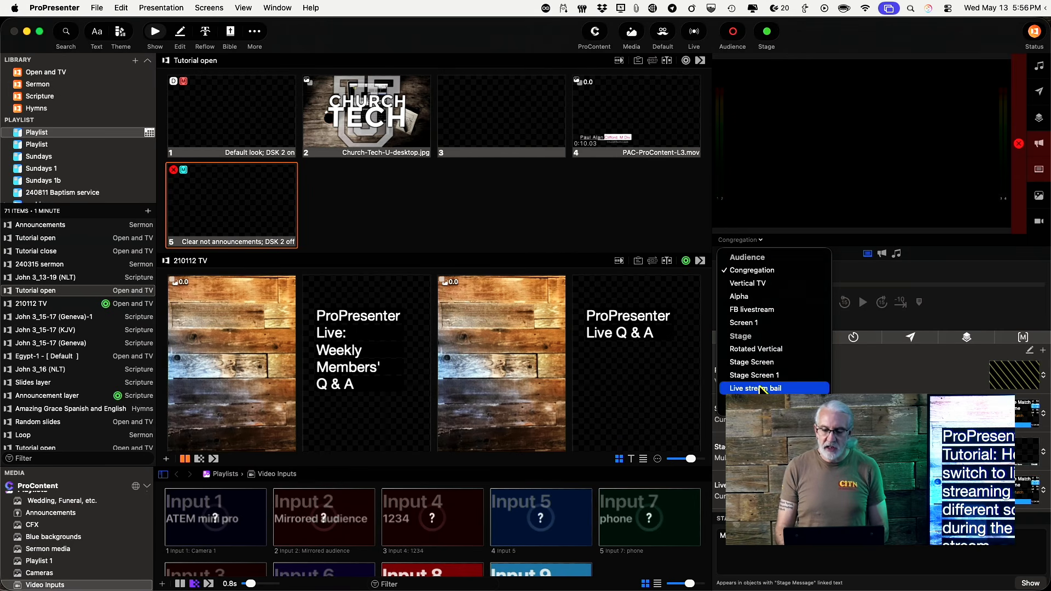
{"action": "left_click", "coordinate": [763, 389]}
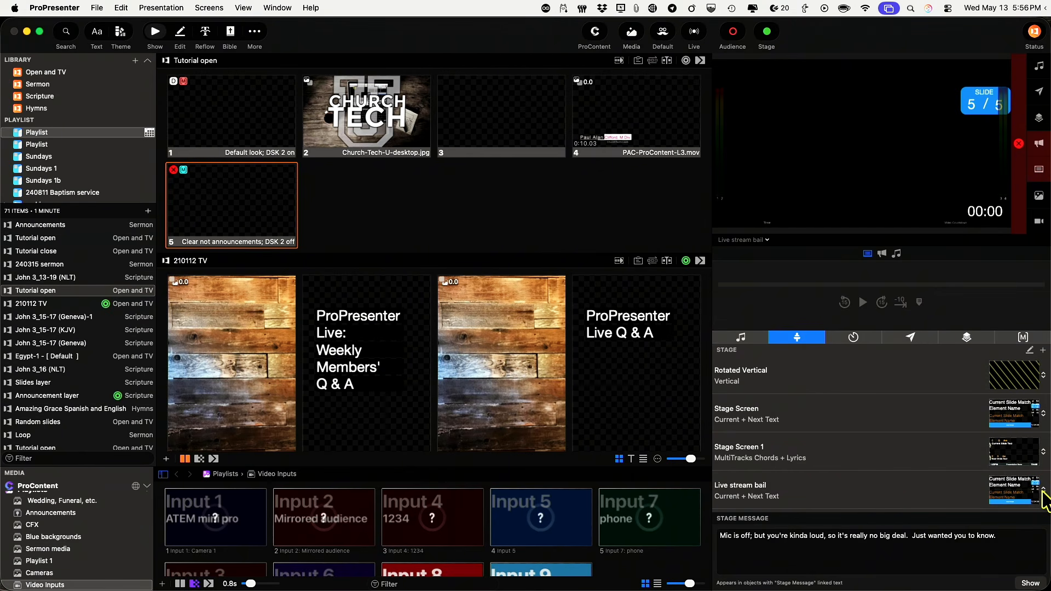
{"action": "left_click", "coordinate": [1044, 492]}
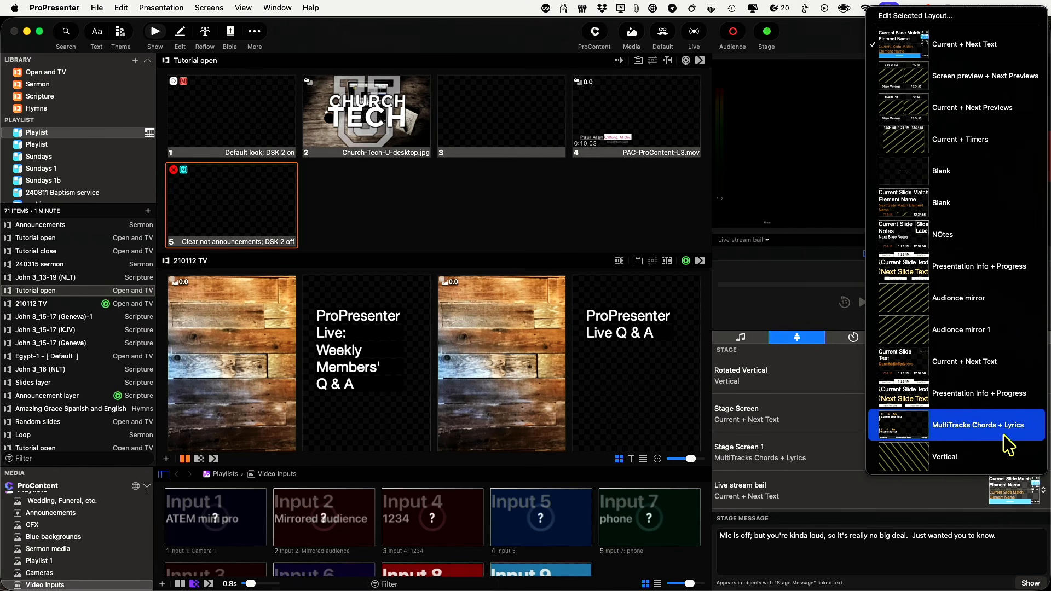
{"action": "left_click", "coordinate": [1002, 308]}
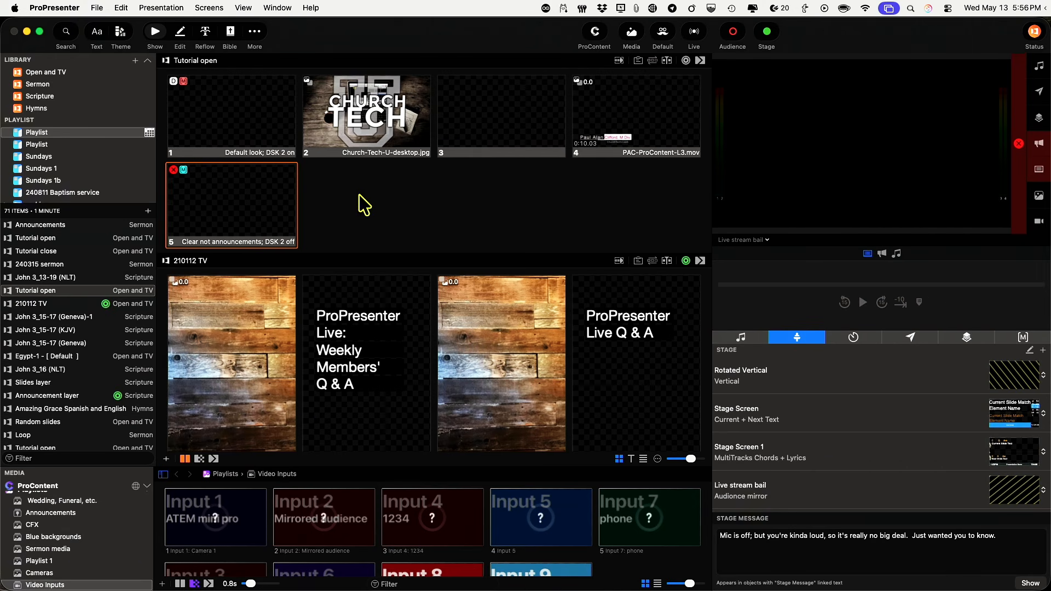
- Trigger the first slide of the Egypt-1 song and advance to its second slide
{"action": "scroll", "coordinate": [307, 364], "scroll_direction": "down", "scroll_amount": 10}
{"action": "scroll", "coordinate": [306, 364], "scroll_direction": "down", "scroll_amount": 10}
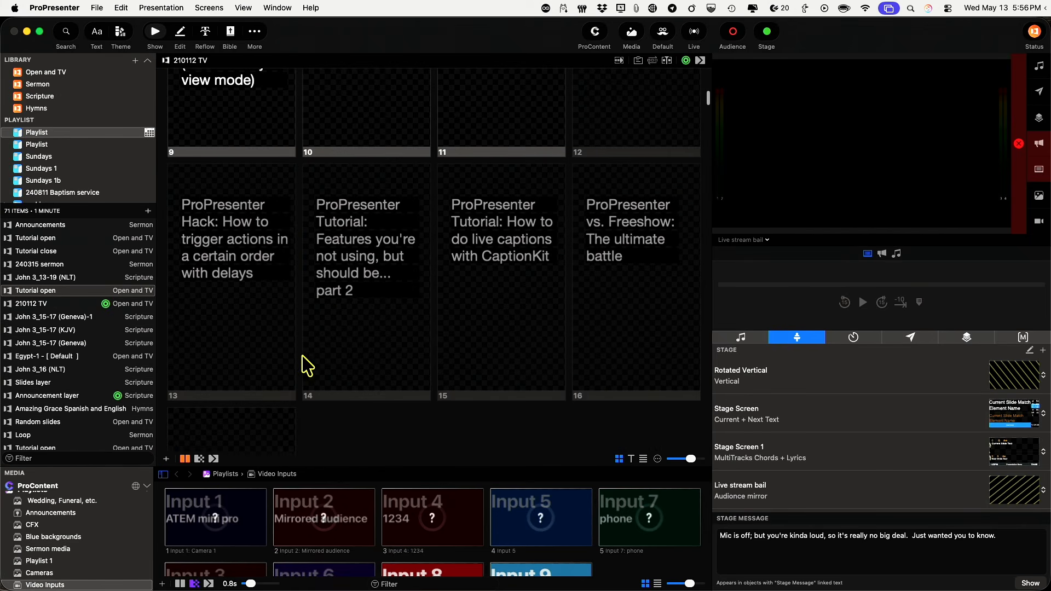
{"action": "left_click", "coordinate": [71, 331]}
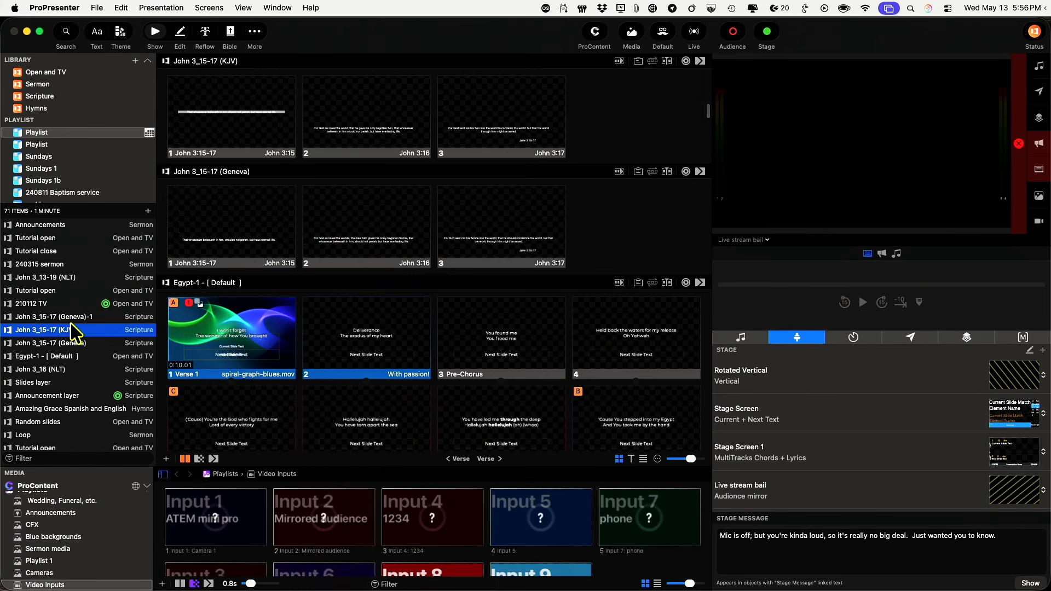
{"action": "left_click", "coordinate": [249, 334]}
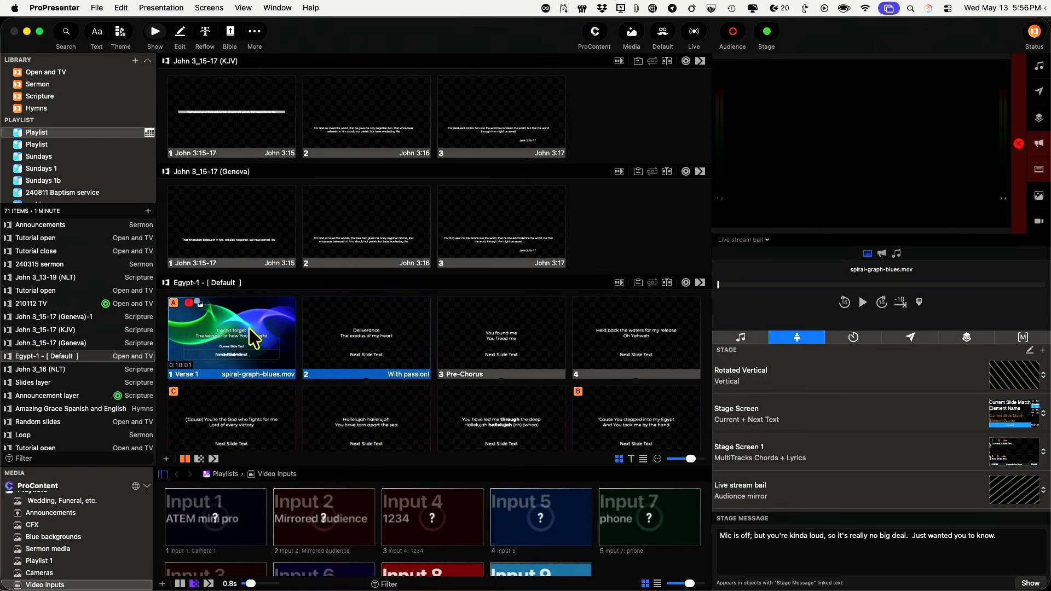
{"action": "left_click", "coordinate": [348, 346]}
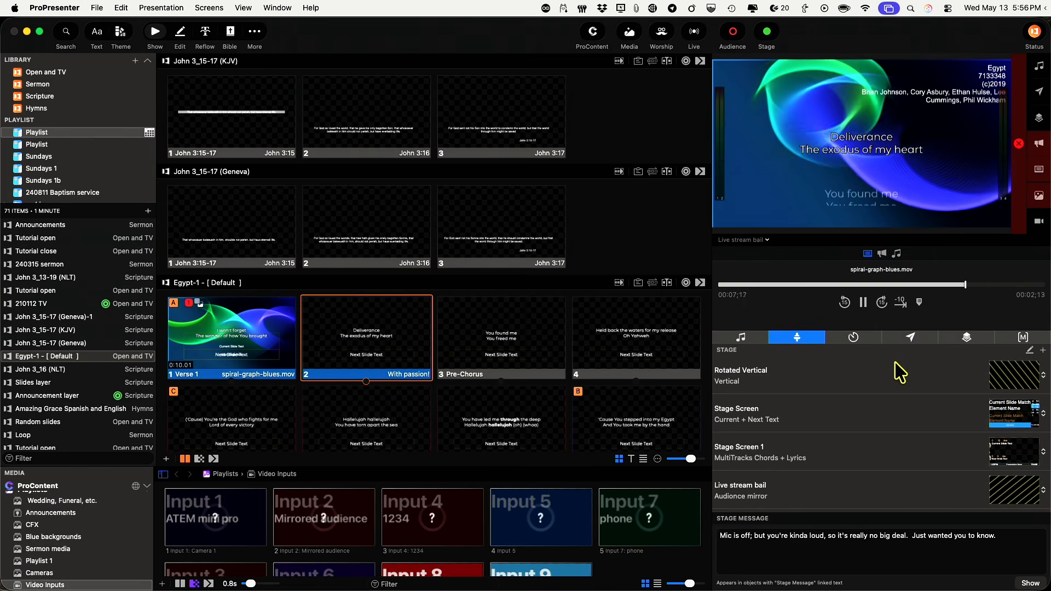
- Try the Audience mirror 1 layout on the Live stream bail screen and switch back to Audience mirror
{"action": "left_click", "coordinate": [1044, 492]}
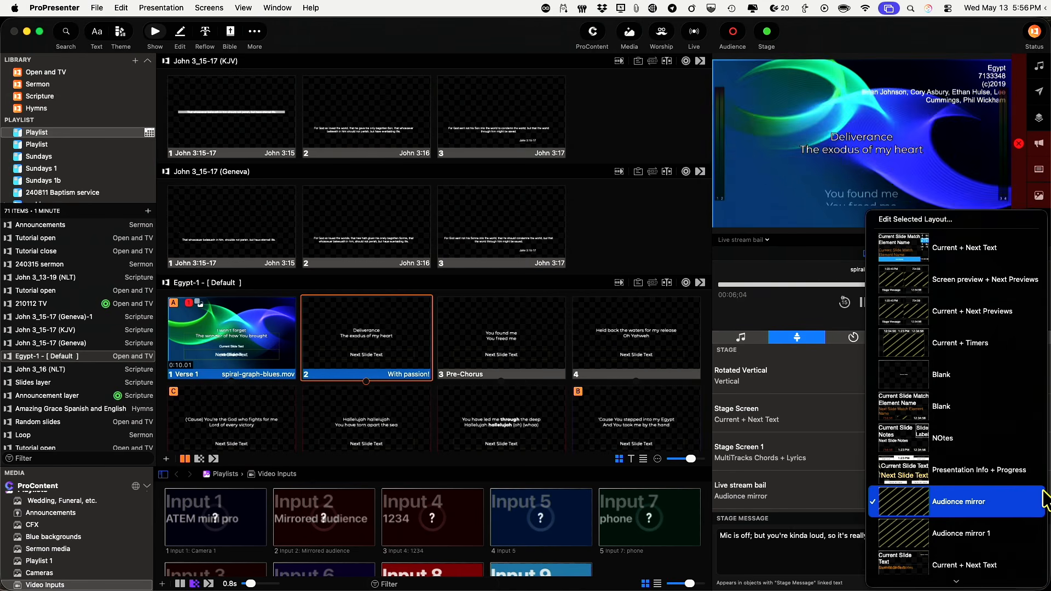
{"action": "left_click", "coordinate": [1033, 536]}
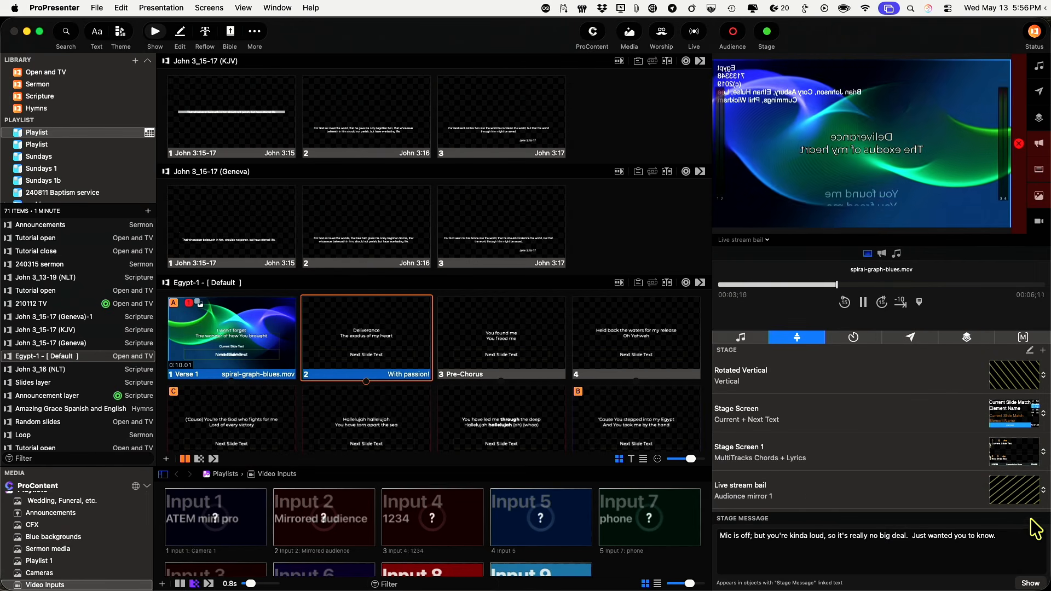
{"action": "left_click", "coordinate": [1043, 490]}
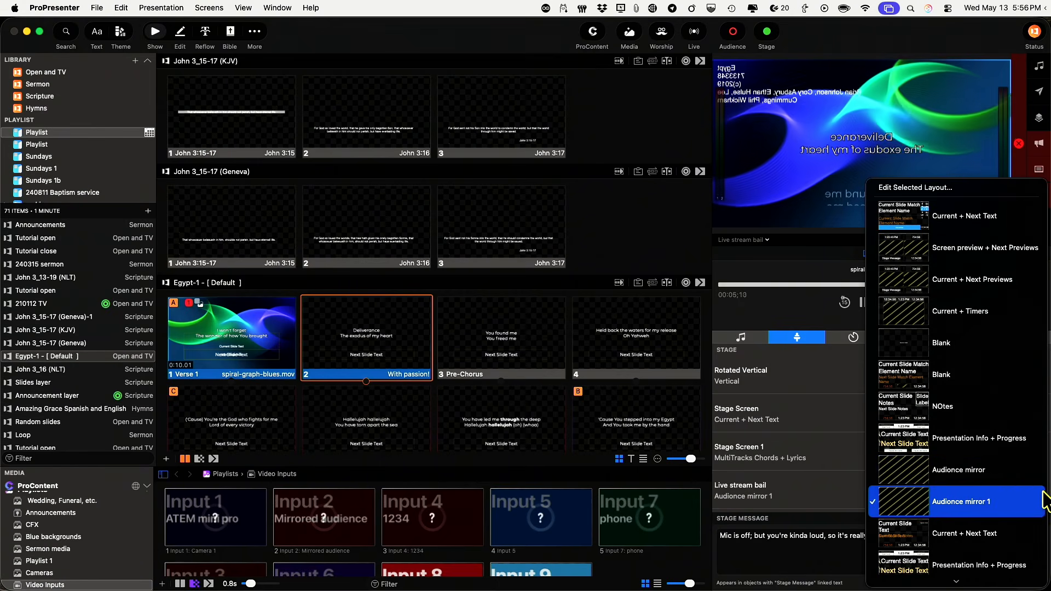
{"action": "left_click", "coordinate": [1020, 469]}
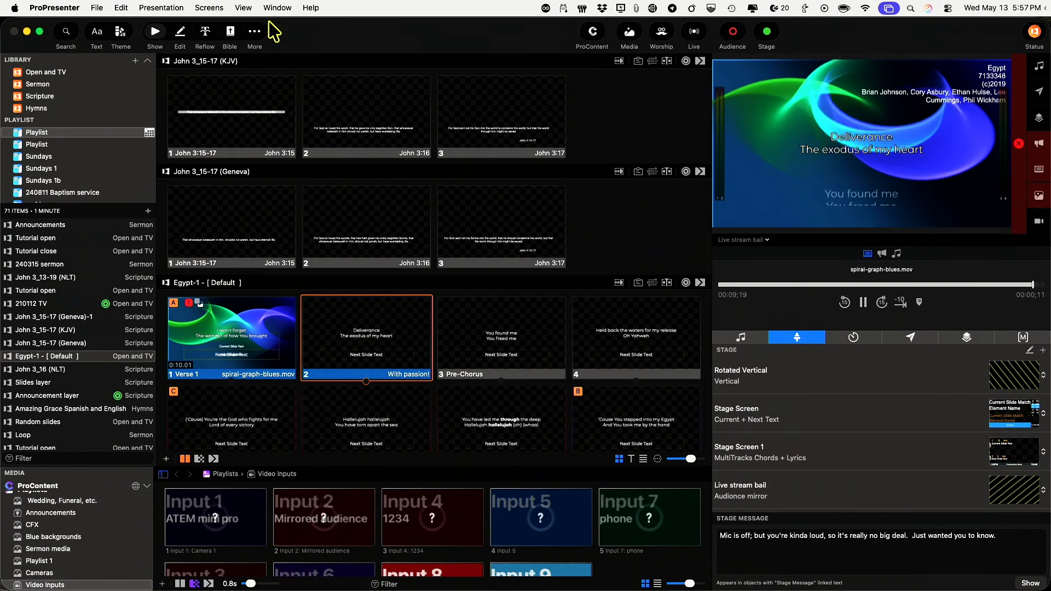
- Create a new blank stage layout in the layout editor and name it Alpha mirror
{"action": "left_click", "coordinate": [208, 8]}
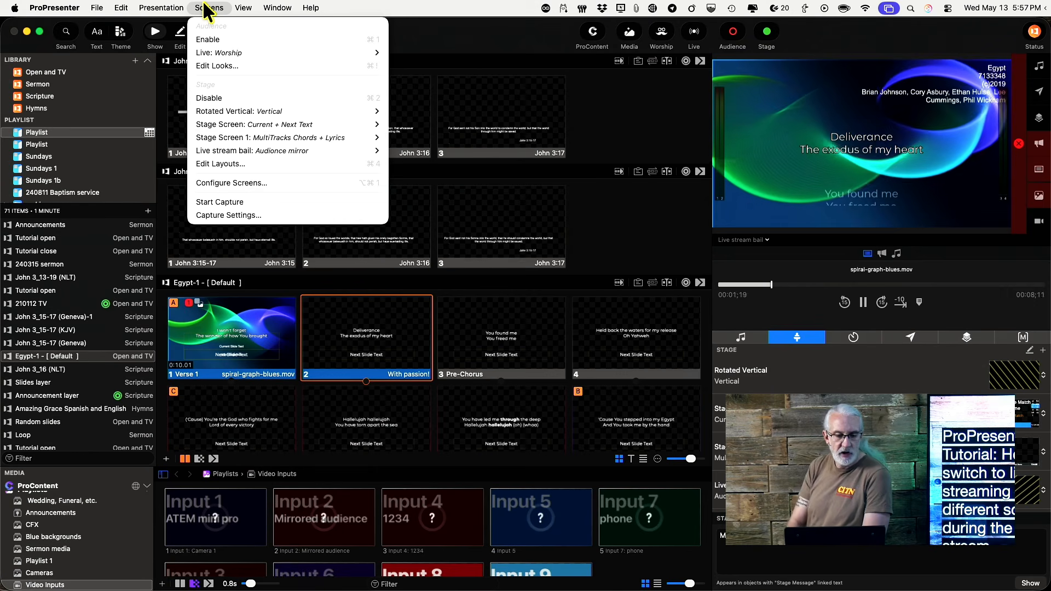
{"action": "left_click", "coordinate": [221, 164]}
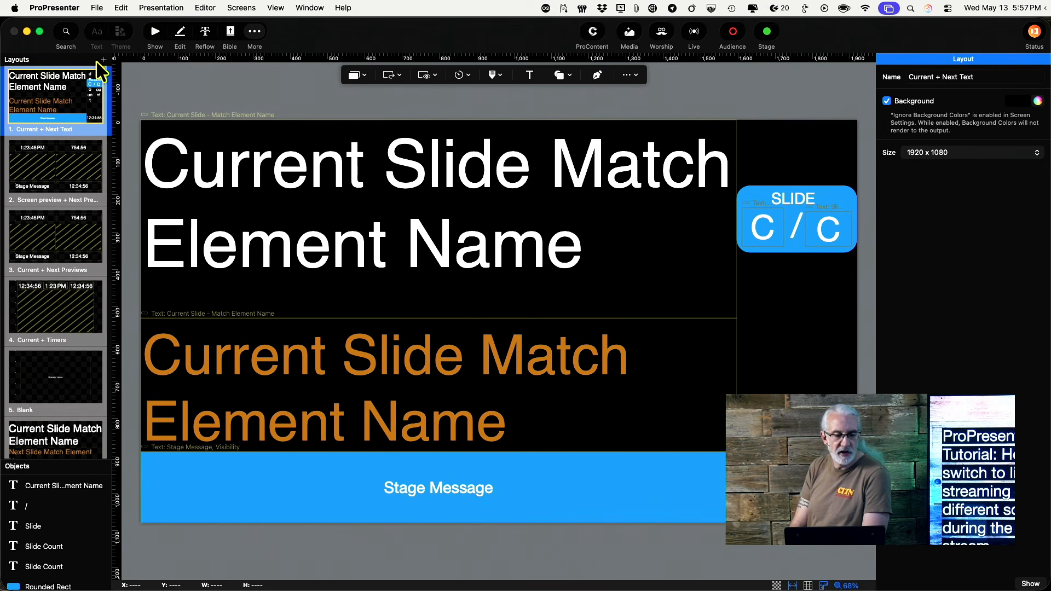
{"action": "left_click", "coordinate": [104, 60]}
{"action": "left_click", "coordinate": [134, 82]}
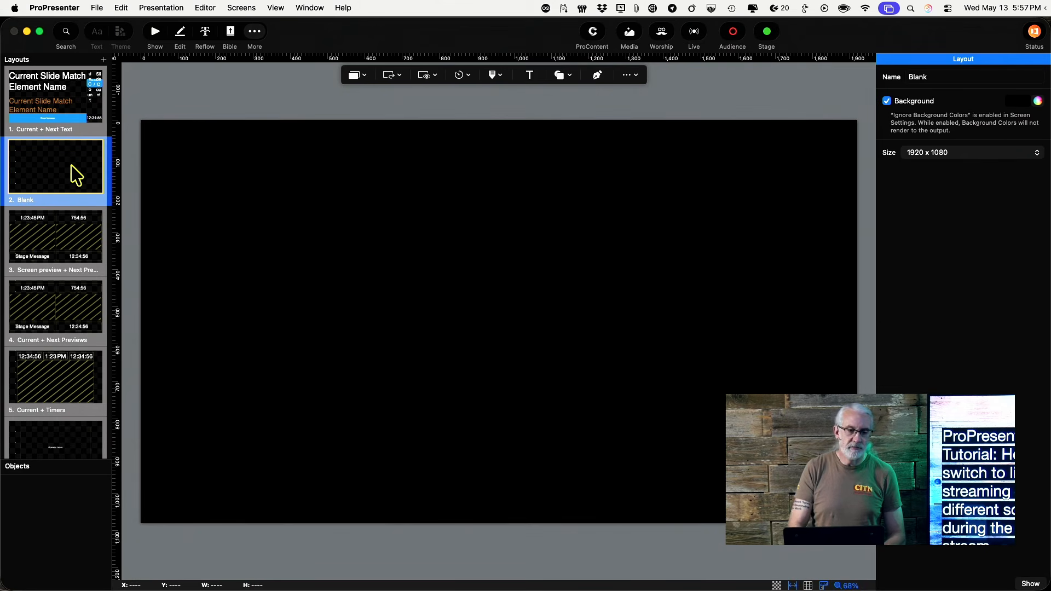
{"action": "right_click", "coordinate": [37, 168]}
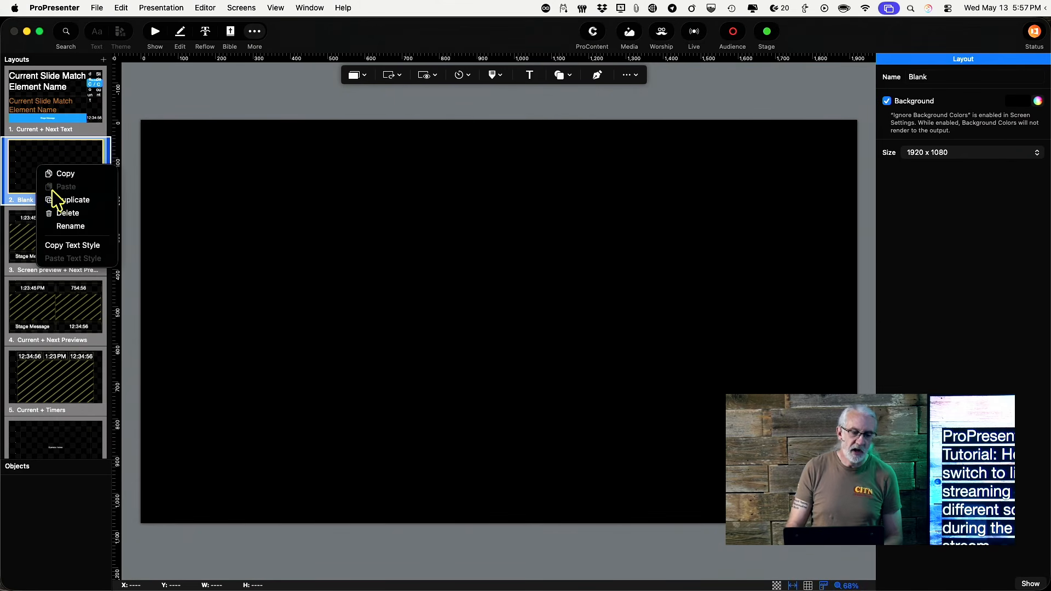
{"action": "left_click", "coordinate": [59, 226]}
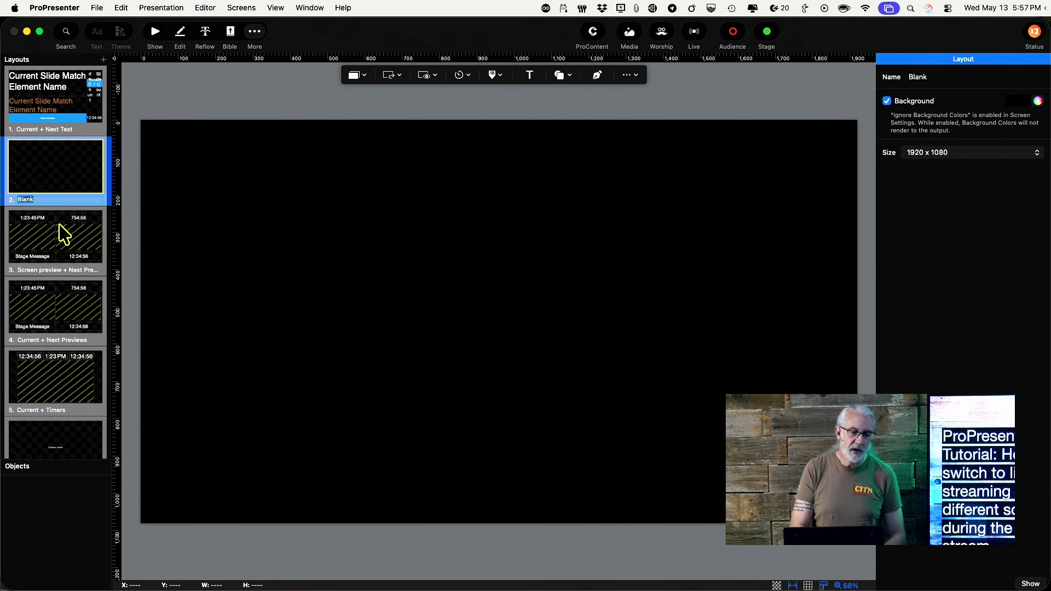
{"action": "type", "text": "Alpha mirror"}
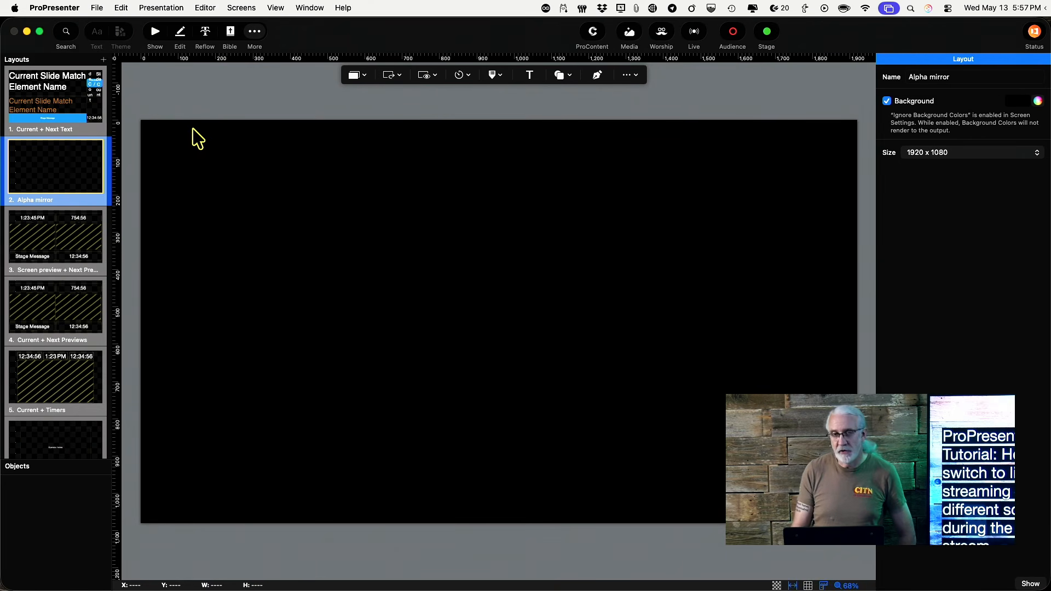
- Add a screen preview of the Alpha screen to the layout, starting at position 0, 0 and sized 1920 x 1080
{"action": "left_click", "coordinate": [436, 76]}
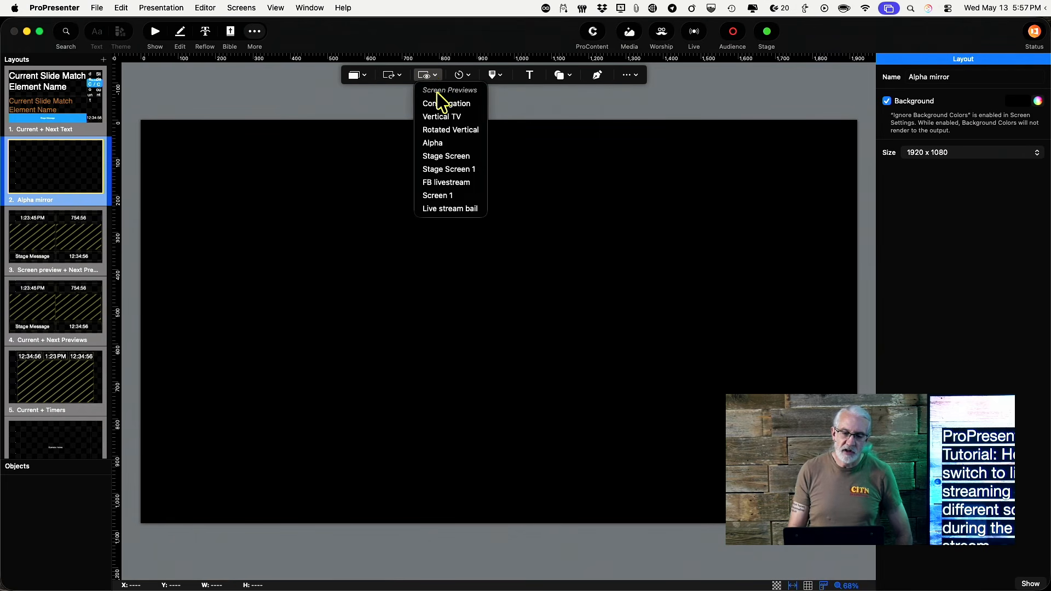
{"action": "left_click", "coordinate": [442, 143]}
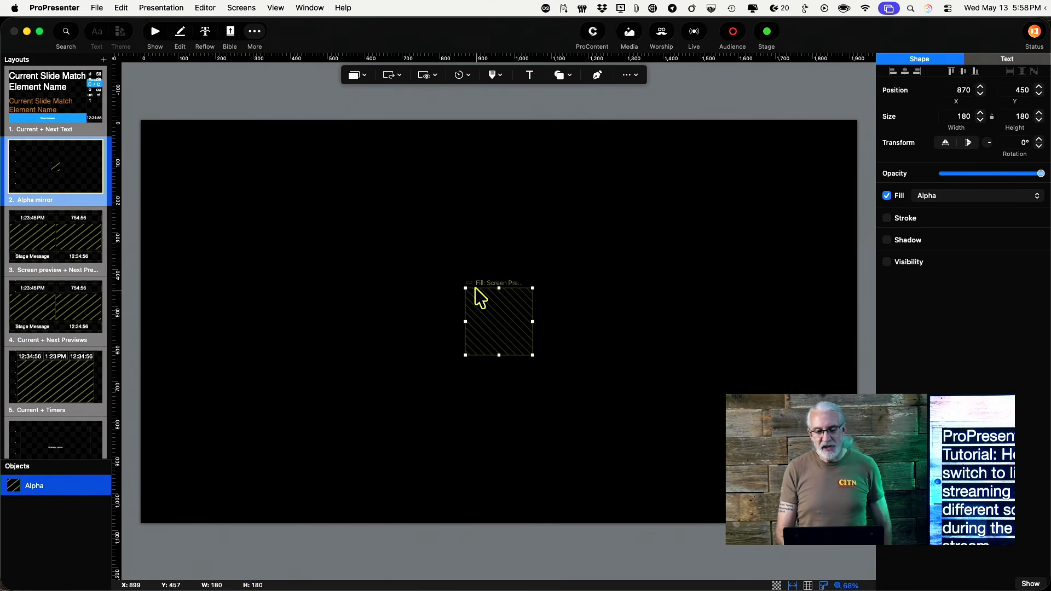
{"action": "left_click_drag", "start_coordinate": [465, 286], "coordinate": [136, 113]}
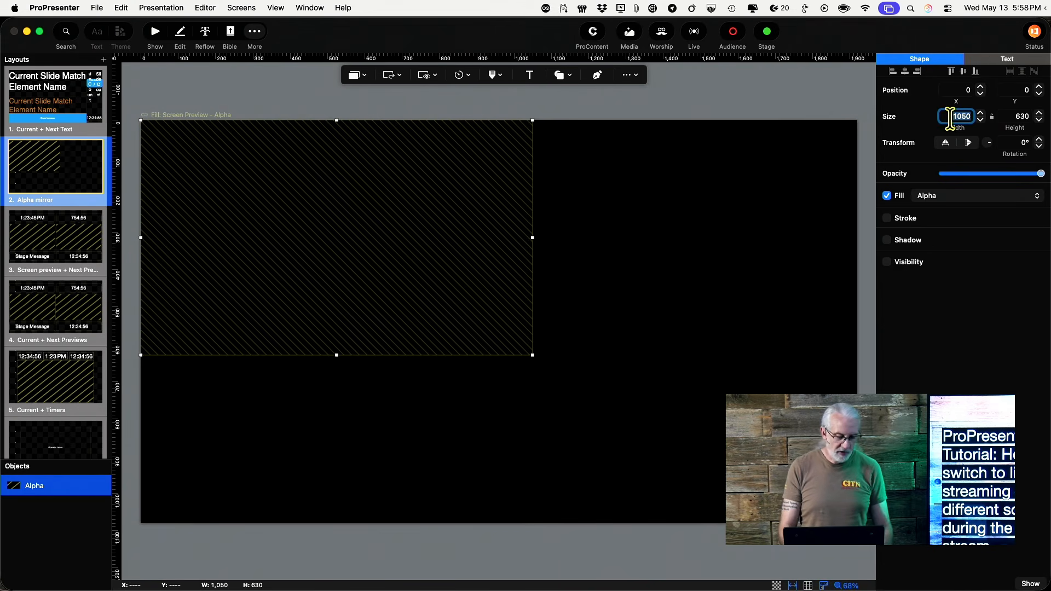
{"action": "type", "text": "1920"}
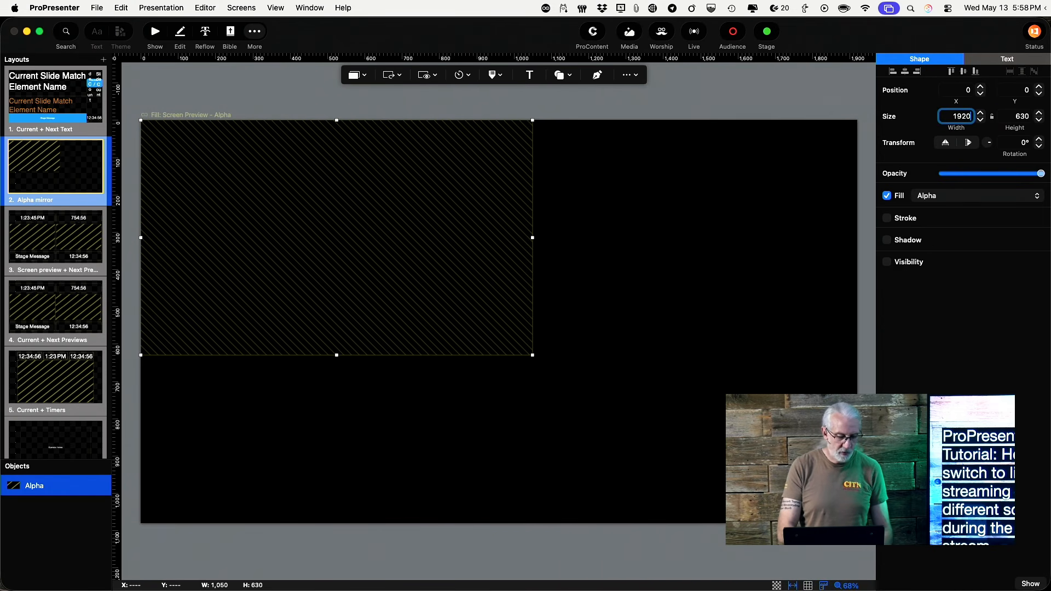
{"action": "key", "text": "Tab"}
{"action": "type", "text": "108"}
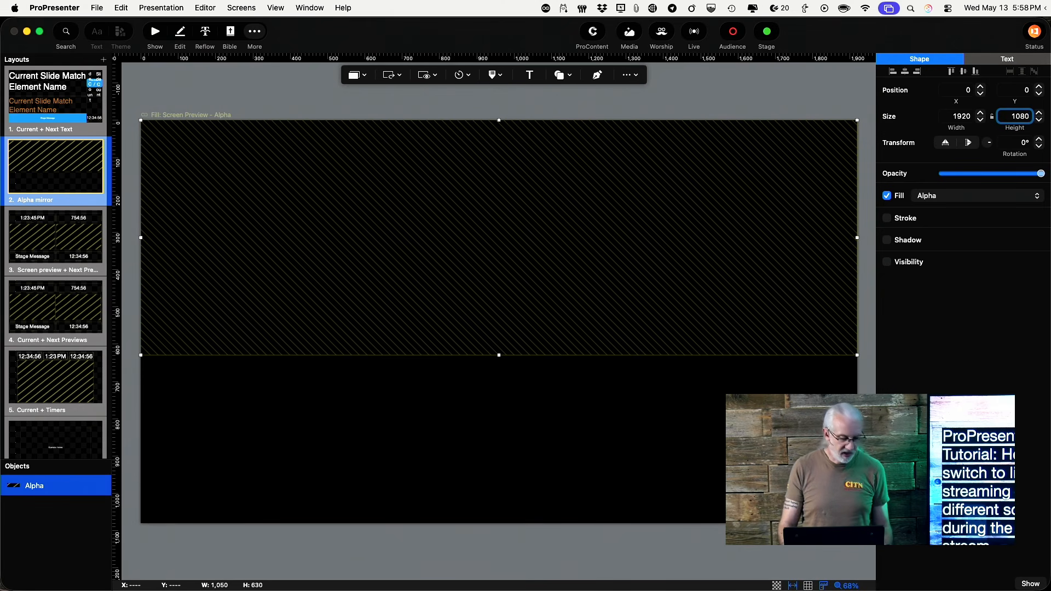
{"action": "type", "text": "0"}
{"action": "key", "text": "Tab"}
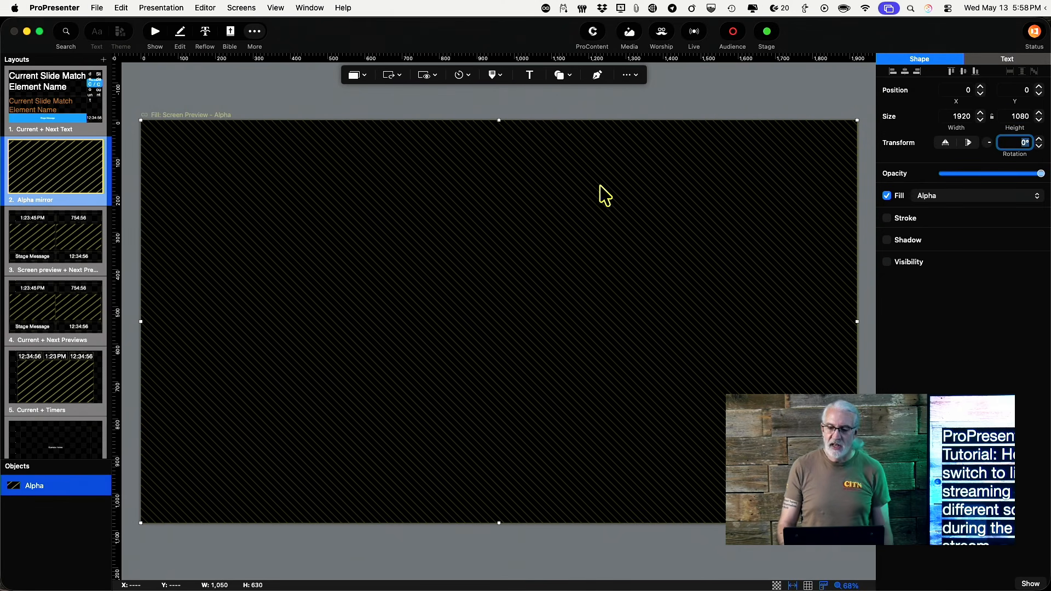
- Return to the show view and trigger slide 3, John 3:14-19, of the John 3_16 (ASV) presentation
{"action": "left_click", "coordinate": [156, 34]}
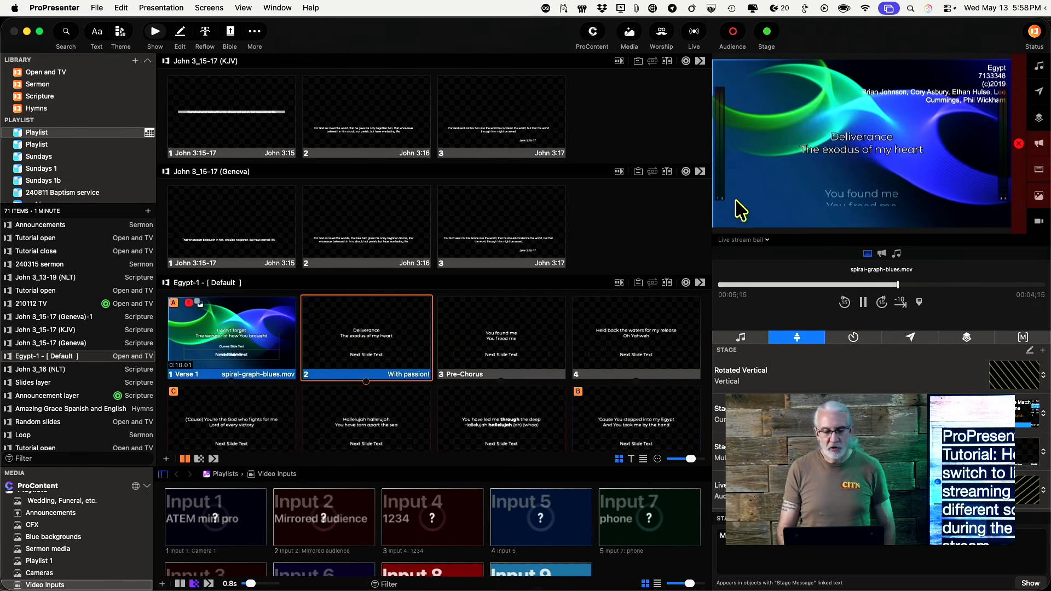
{"action": "scroll", "coordinate": [498, 295], "scroll_direction": "down", "scroll_amount": 10}
{"action": "scroll", "coordinate": [497, 296], "scroll_direction": "down", "scroll_amount": 15}
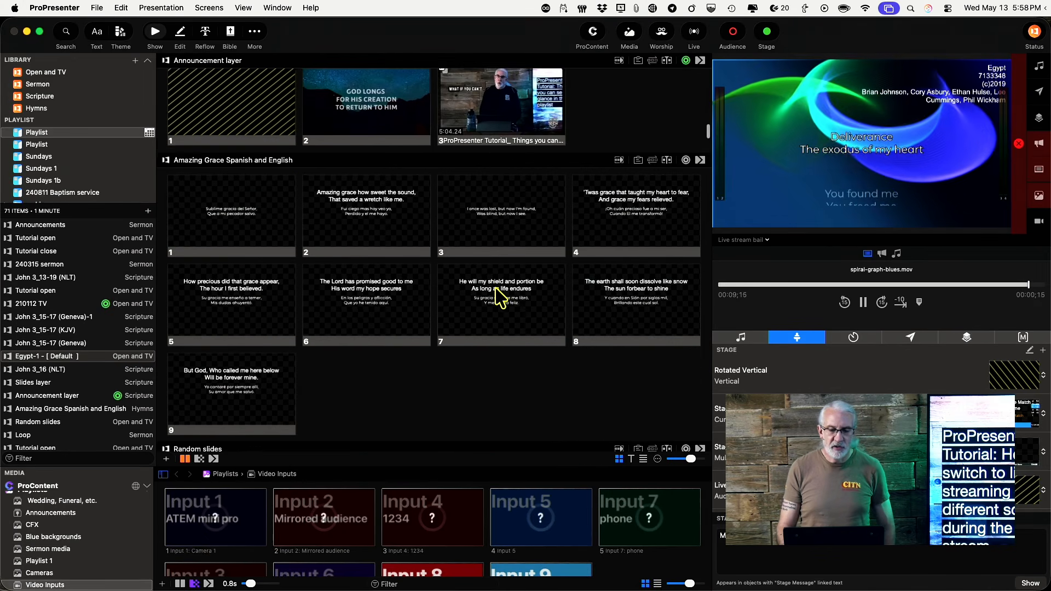
{"action": "scroll", "coordinate": [499, 297], "scroll_direction": "down", "scroll_amount": 15}
{"action": "scroll", "coordinate": [498, 298], "scroll_direction": "down", "scroll_amount": 10}
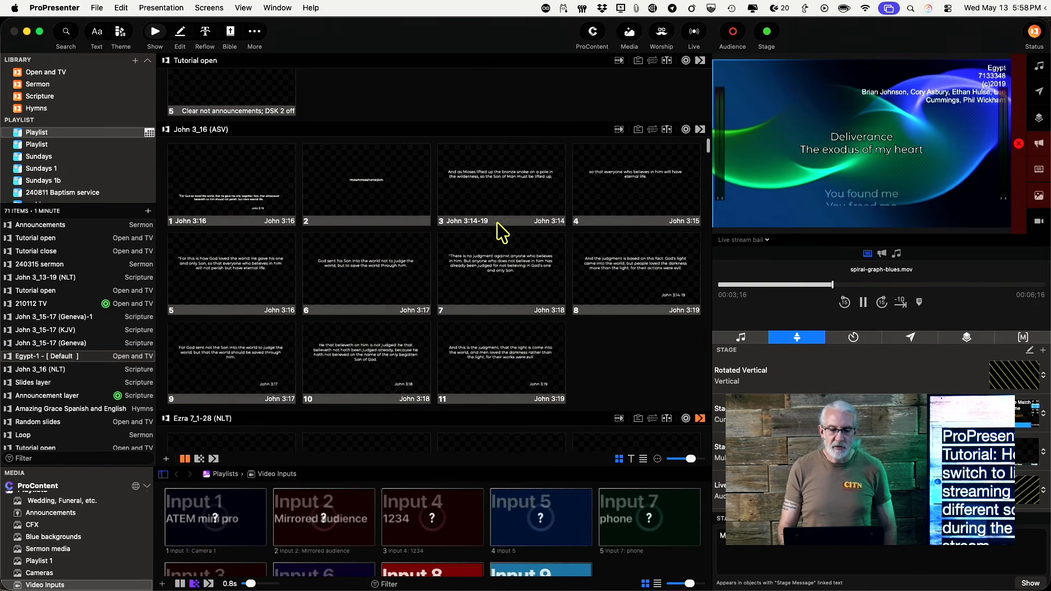
{"action": "left_click", "coordinate": [499, 189]}
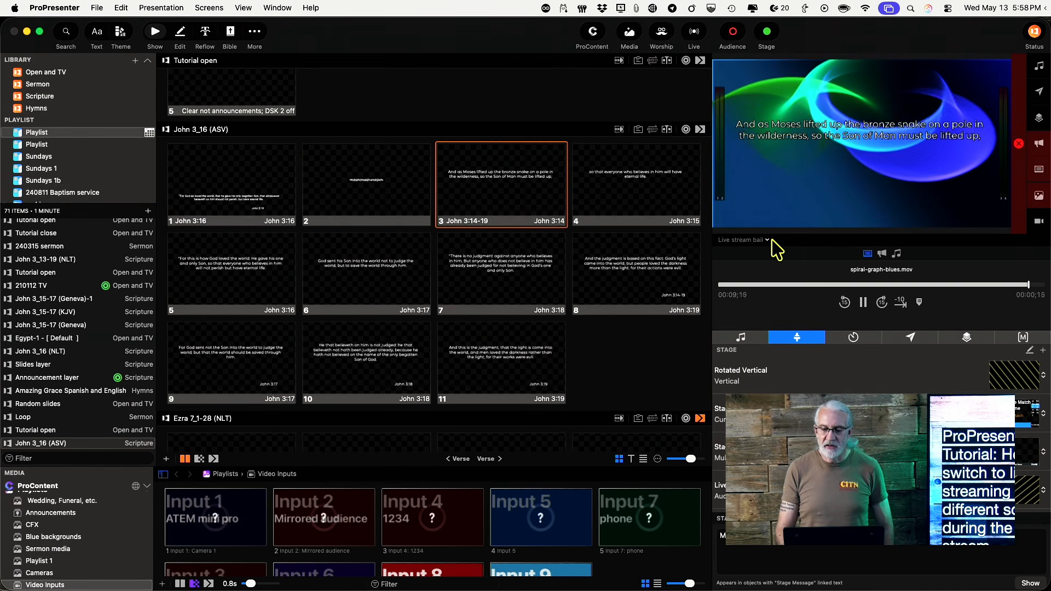
- Switch the Live stream bail screen to the Alpha mirror layout
{"action": "left_click", "coordinate": [1042, 490]}
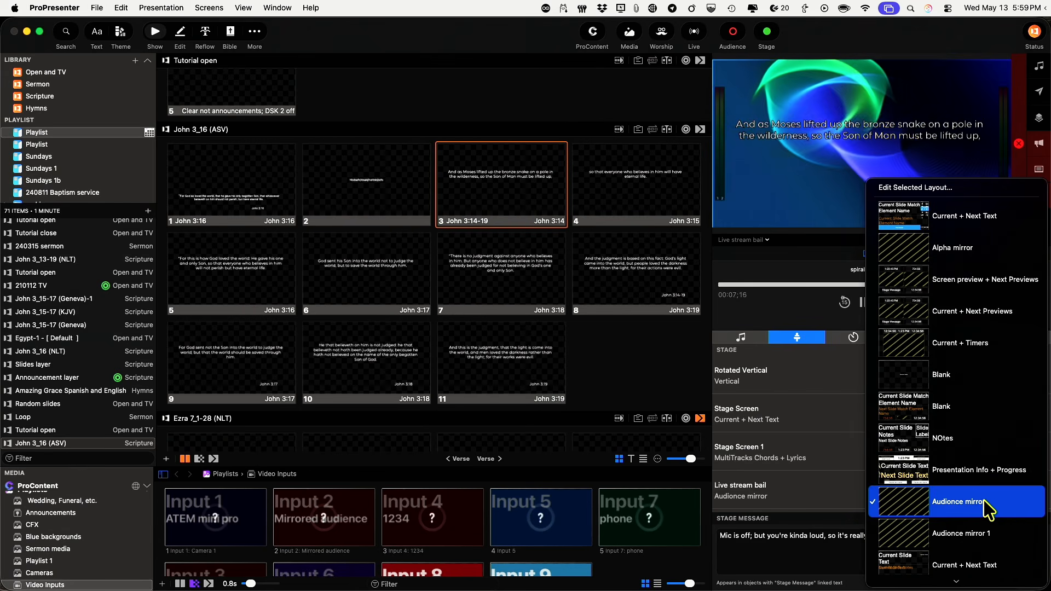
{"action": "left_click", "coordinate": [968, 253]}
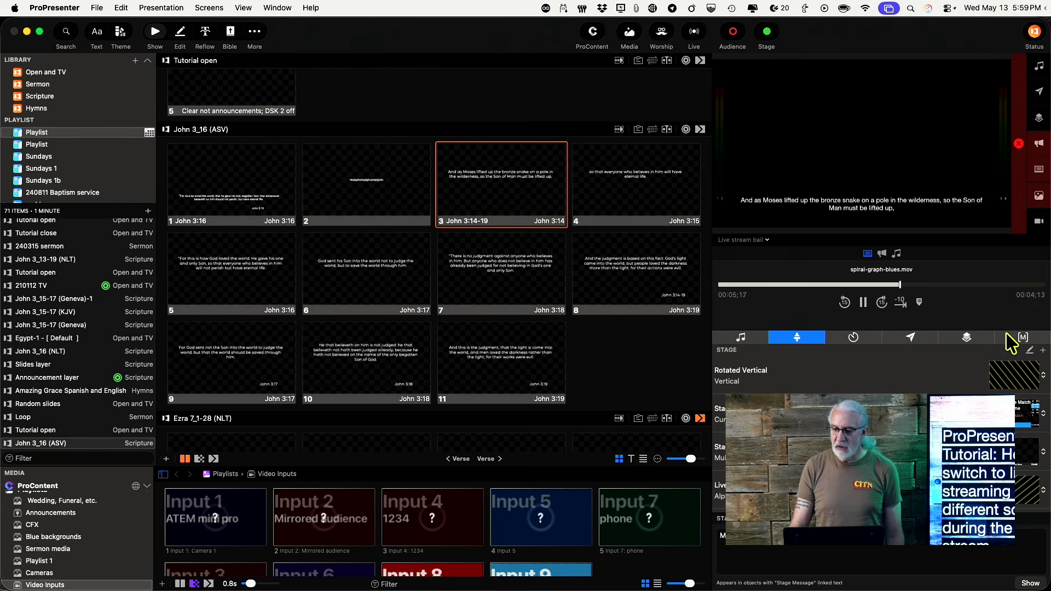
- Create a new macro in New Collection 1 and add a Stage action to it
{"action": "left_click", "coordinate": [1023, 338]}
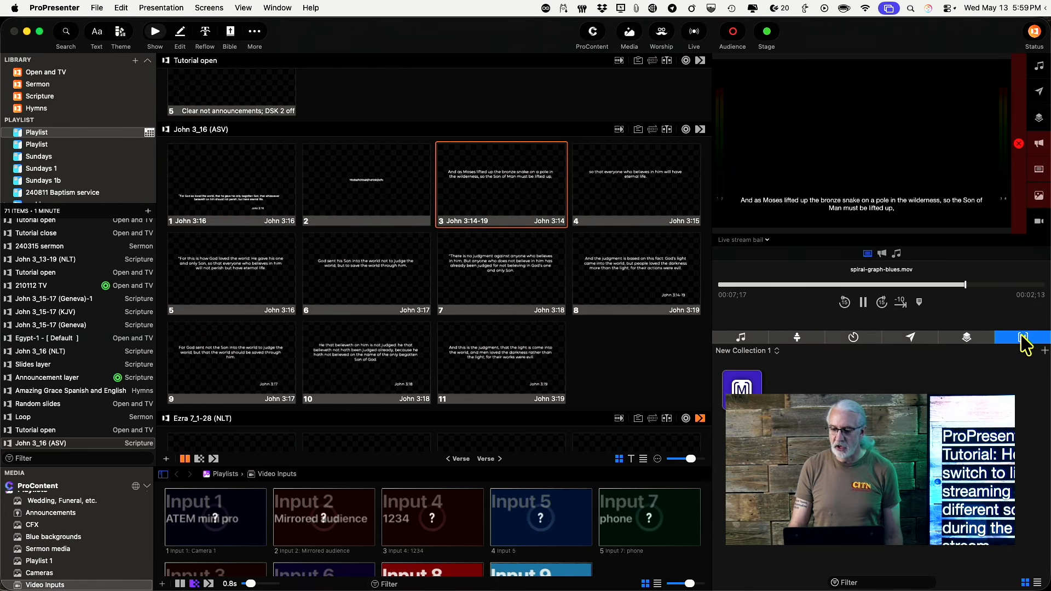
{"action": "left_click", "coordinate": [1044, 351]}
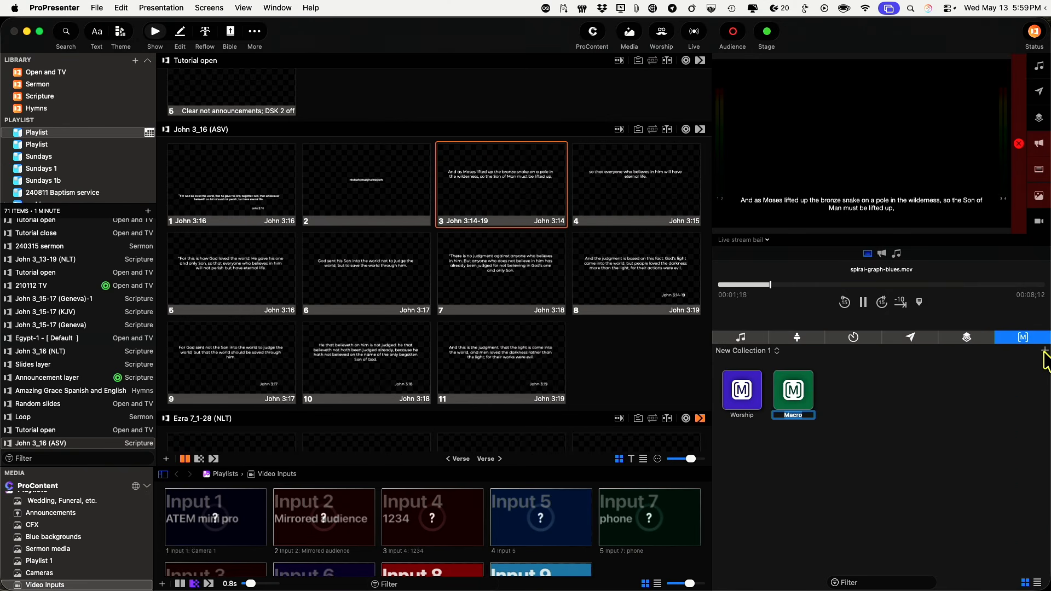
{"action": "right_click", "coordinate": [806, 392]}
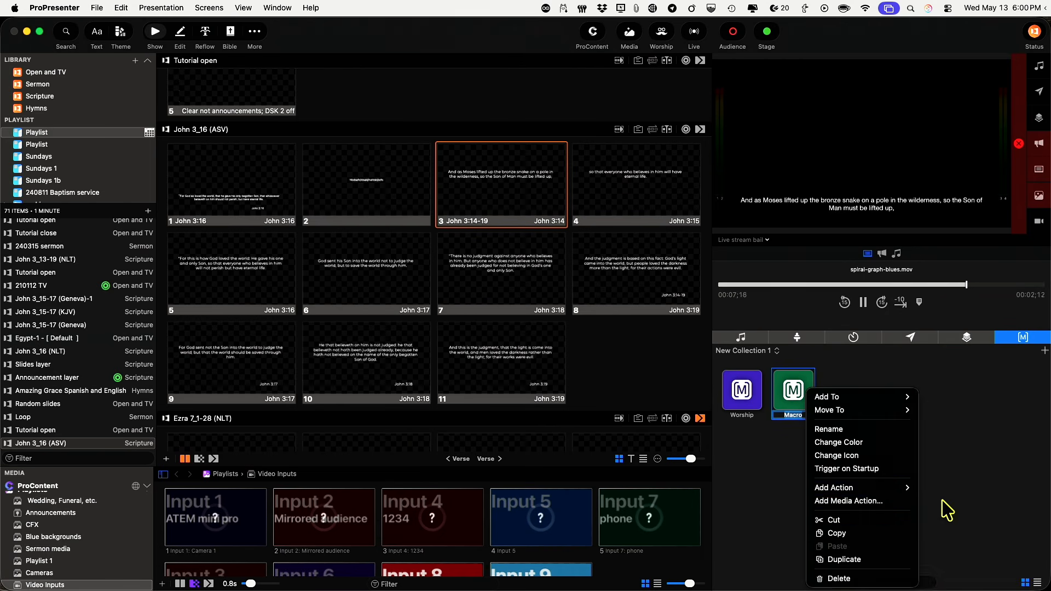
{"action": "mouse_move", "coordinate": [898, 488]}
{"action": "mouse_move", "coordinate": [971, 536]}
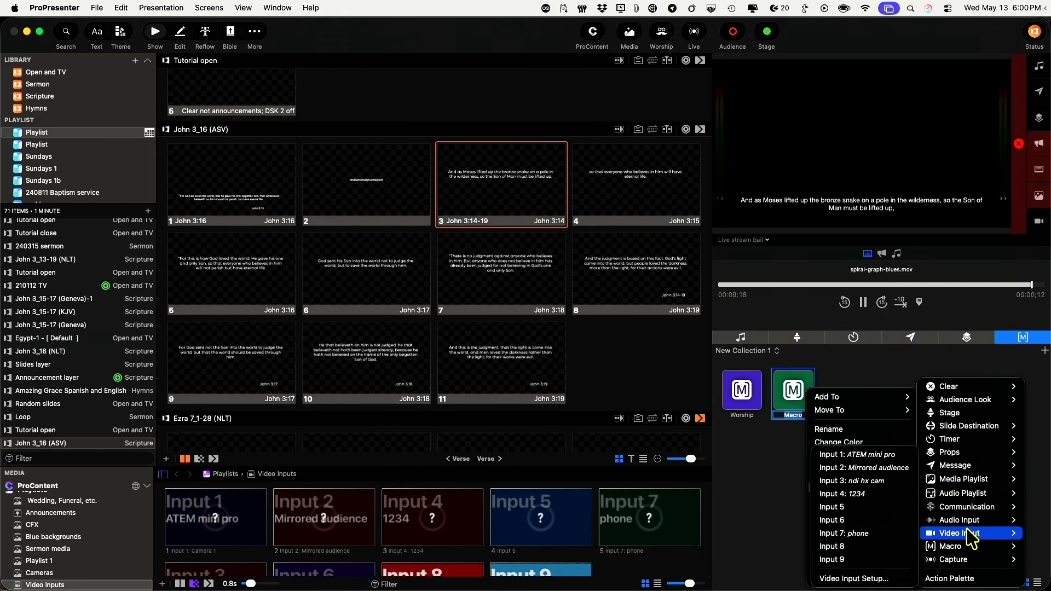
{"action": "left_click", "coordinate": [971, 415]}
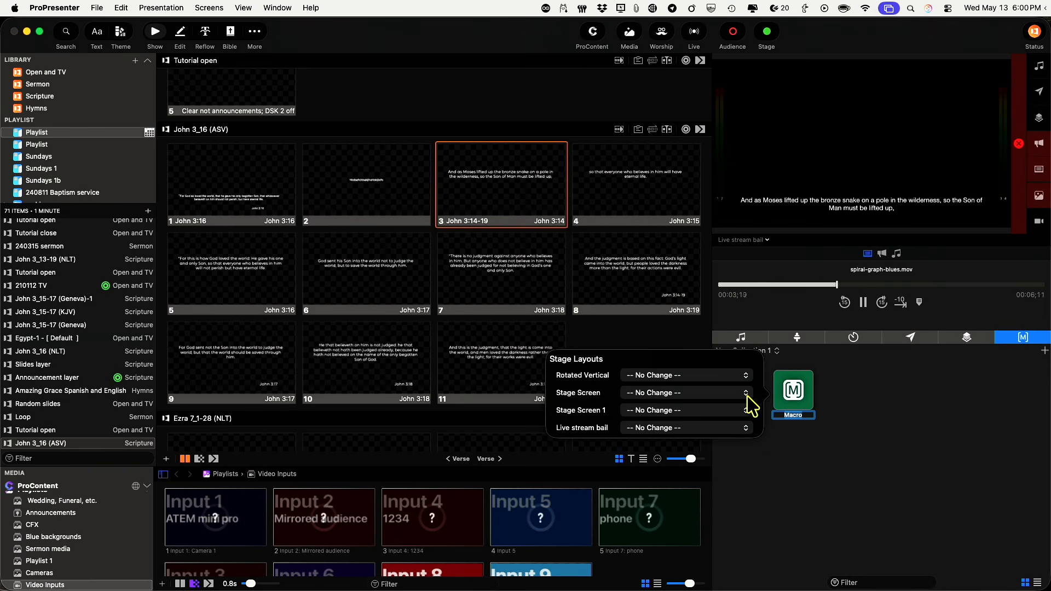
- Set the macro's stage layout for Live stream bail to Audience mirror and run the macro
{"action": "left_click", "coordinate": [746, 428]}
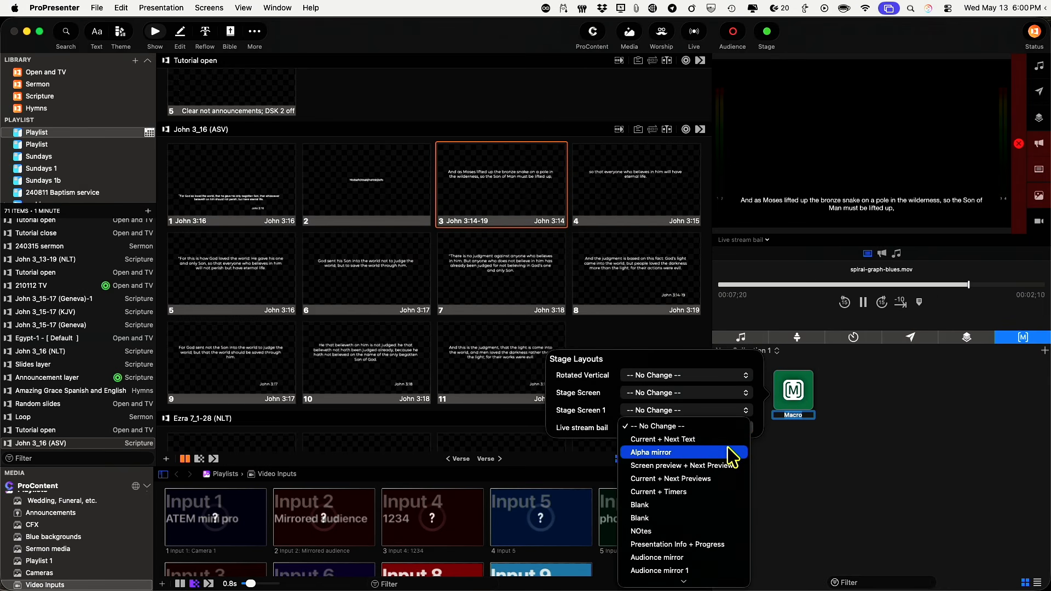
{"action": "left_click", "coordinate": [706, 556]}
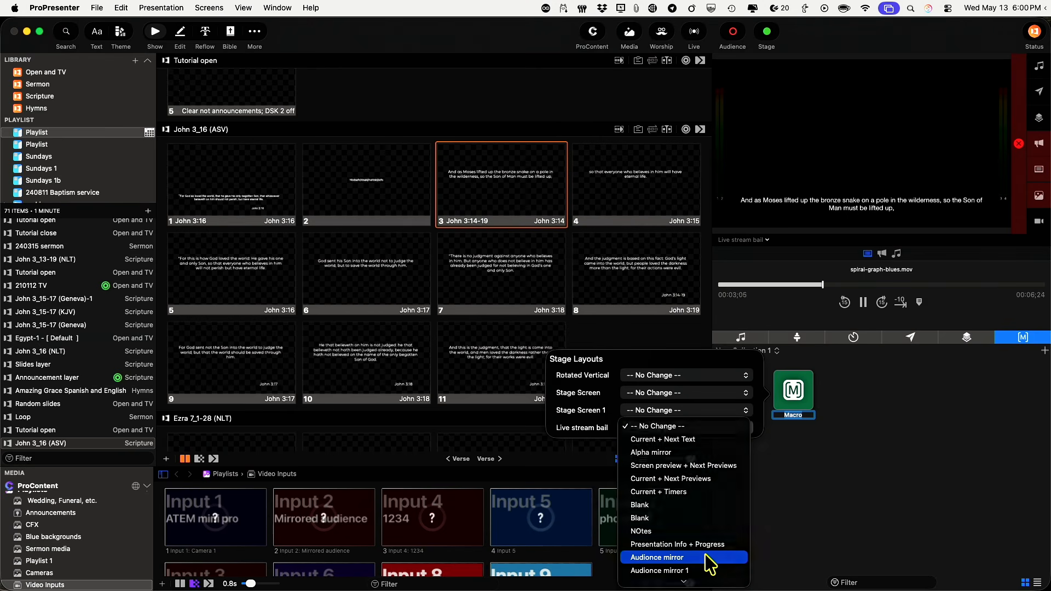
{"action": "left_click", "coordinate": [819, 518]}
{"action": "left_click", "coordinate": [794, 391]}
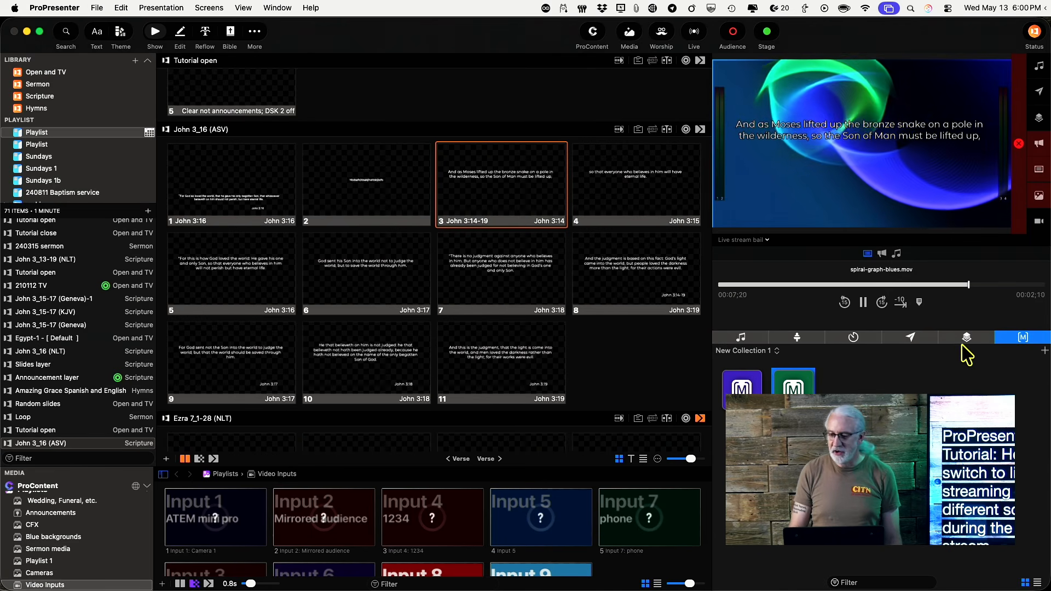
- Review the stage layouts available for the Live stream bail screen
{"action": "left_click", "coordinate": [797, 339]}
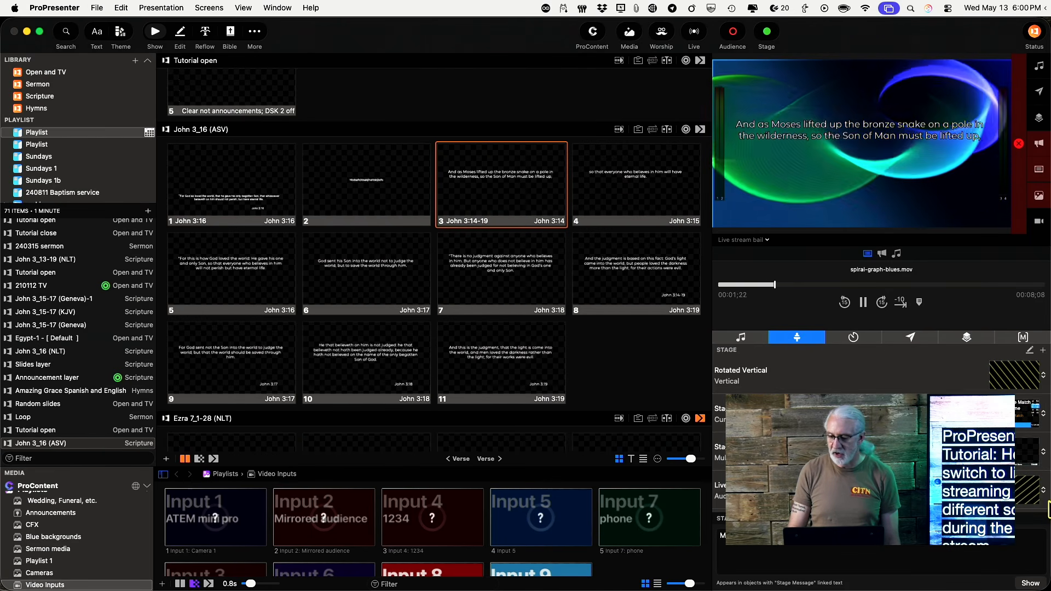
{"action": "left_click", "coordinate": [1043, 492]}
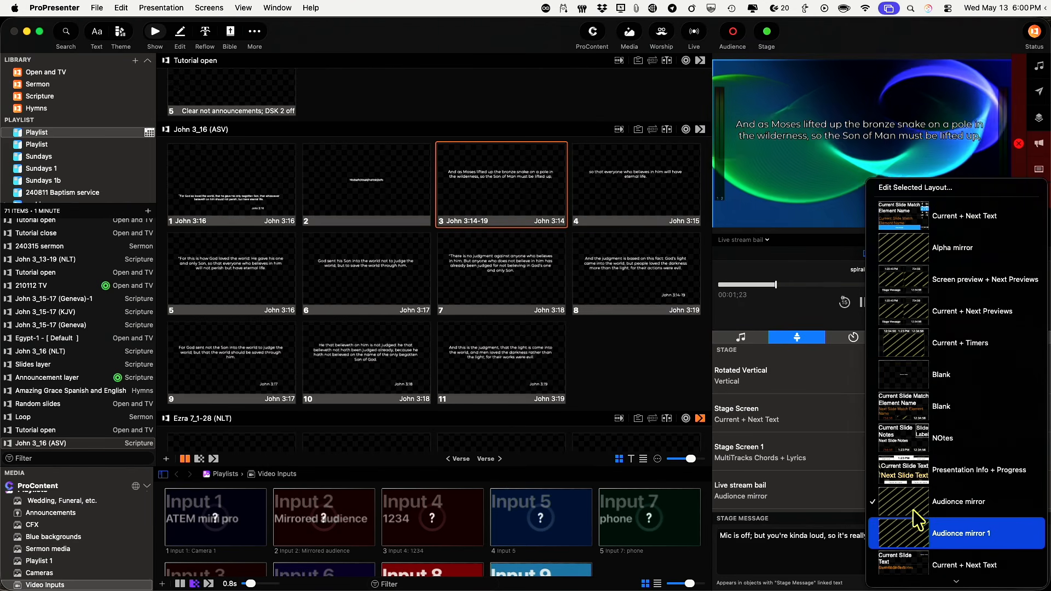
{"action": "scroll", "coordinate": [926, 553], "scroll_direction": "down", "scroll_amount": 3}
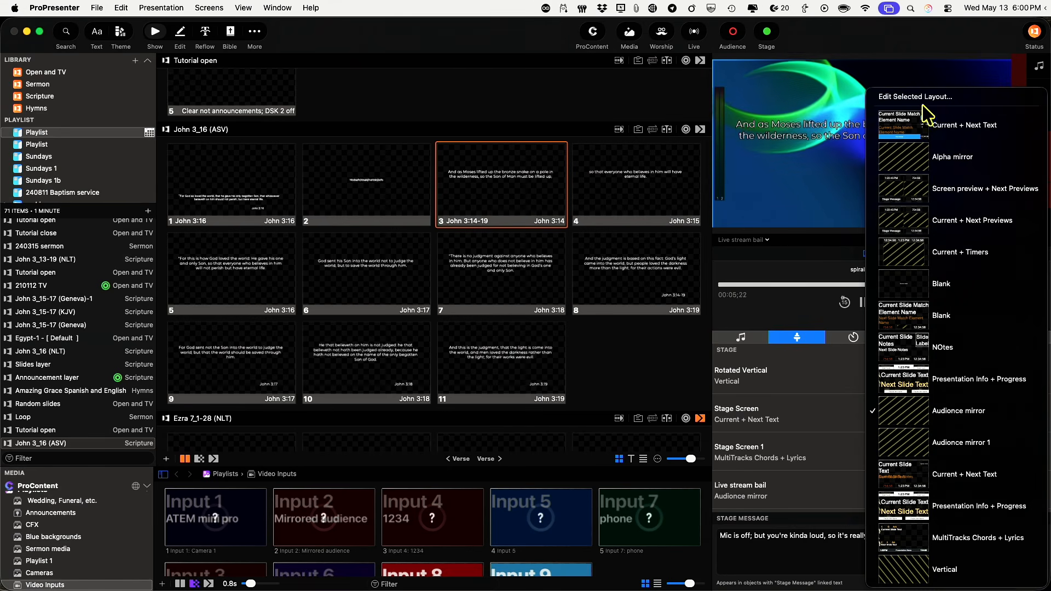
{"action": "left_click", "coordinate": [836, 377]}
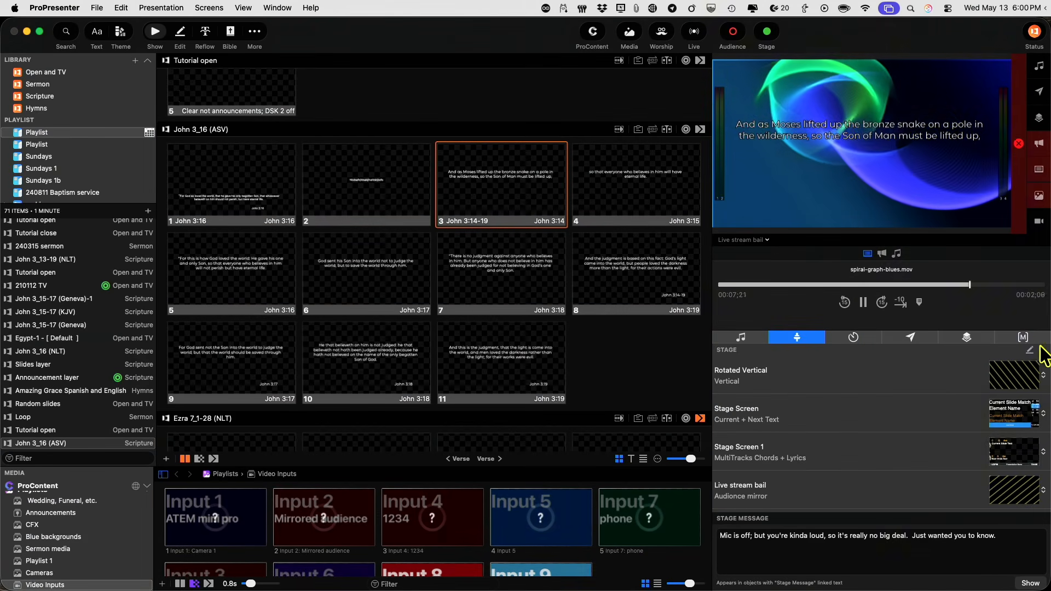